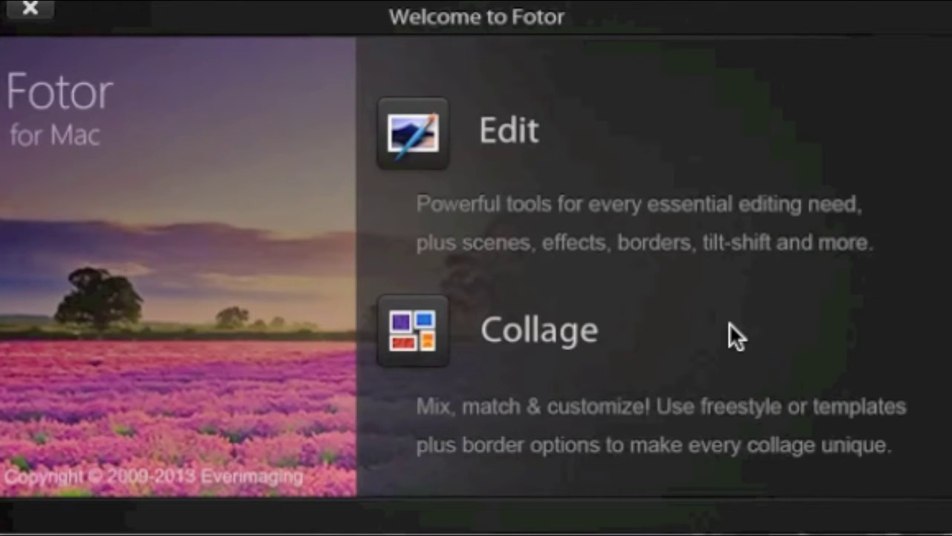
Step: Open the photo for editing and preview the Auto, Darken, Backlit, Cloudy, Shade, Sunset and Night scenes
{"action": "left_click", "coordinate": [407, 137]}
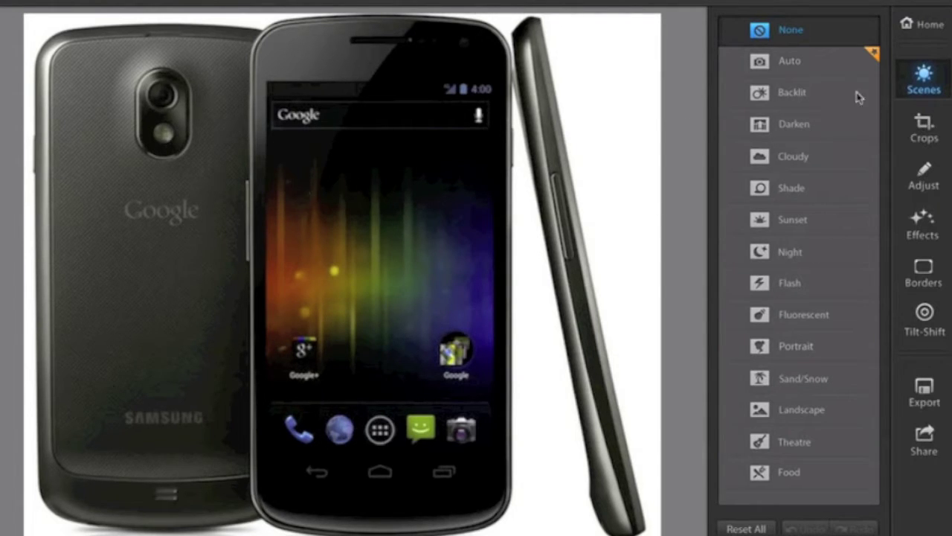
{"action": "left_click", "coordinate": [784, 72]}
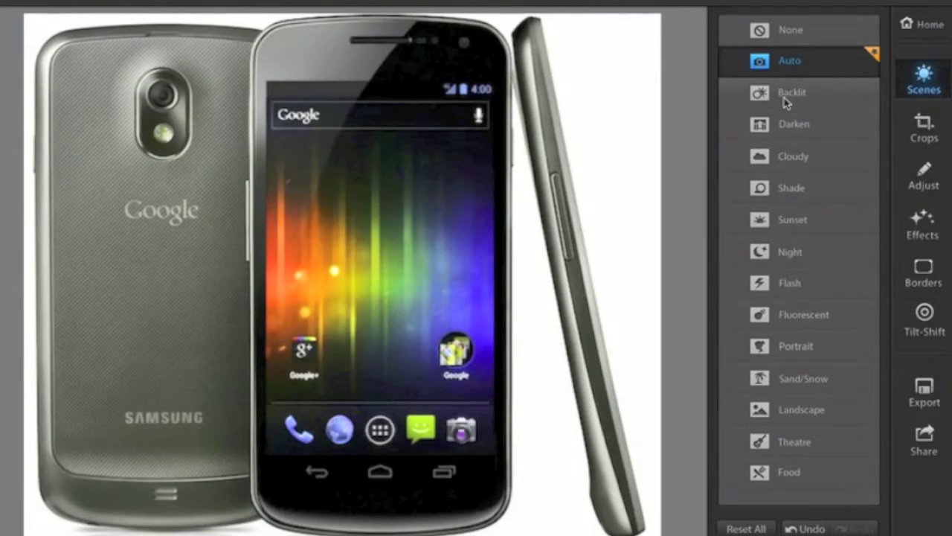
{"action": "left_click", "coordinate": [786, 113]}
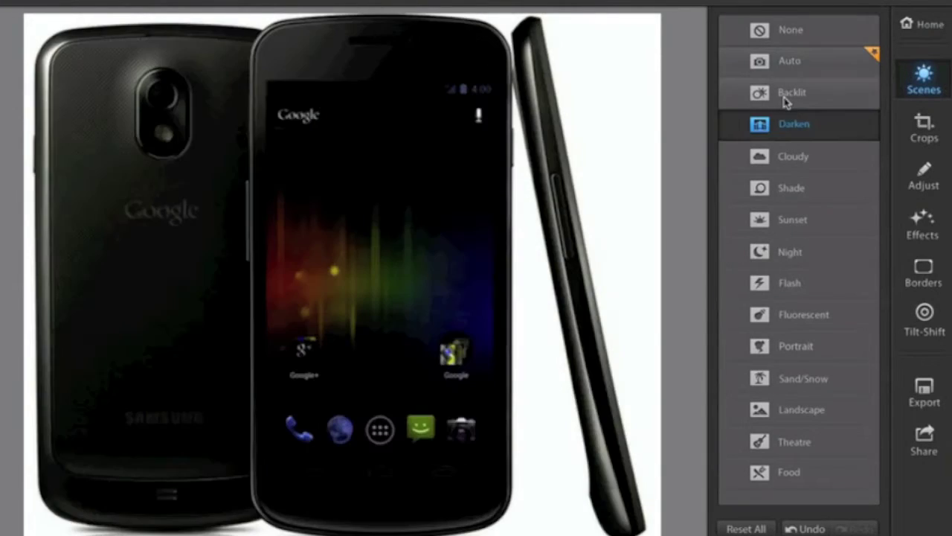
{"action": "left_click", "coordinate": [785, 99]}
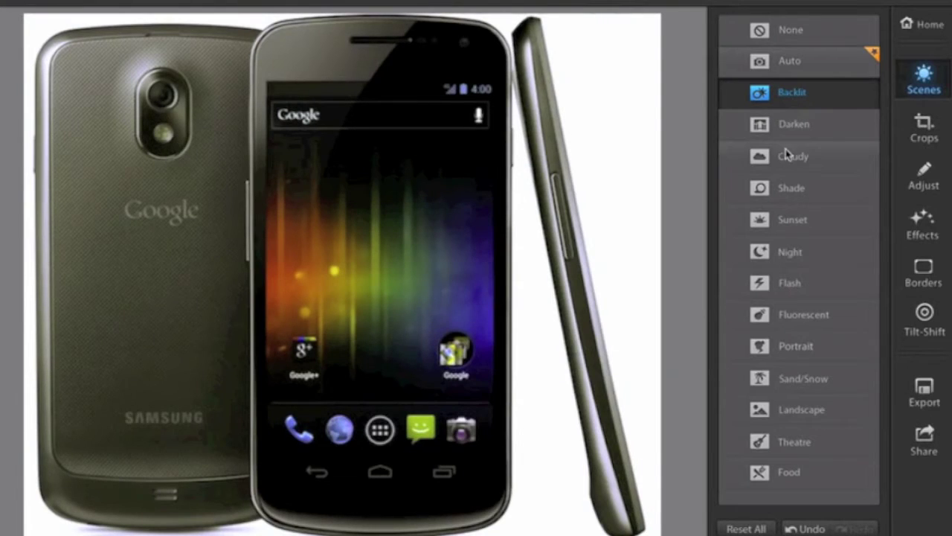
{"action": "left_click", "coordinate": [787, 155]}
{"action": "left_click", "coordinate": [788, 188]}
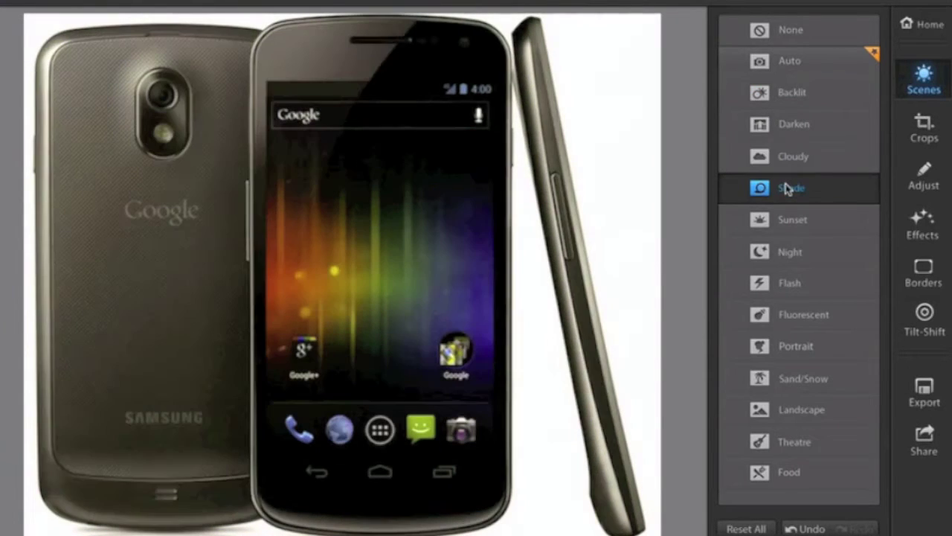
{"action": "left_click", "coordinate": [788, 220]}
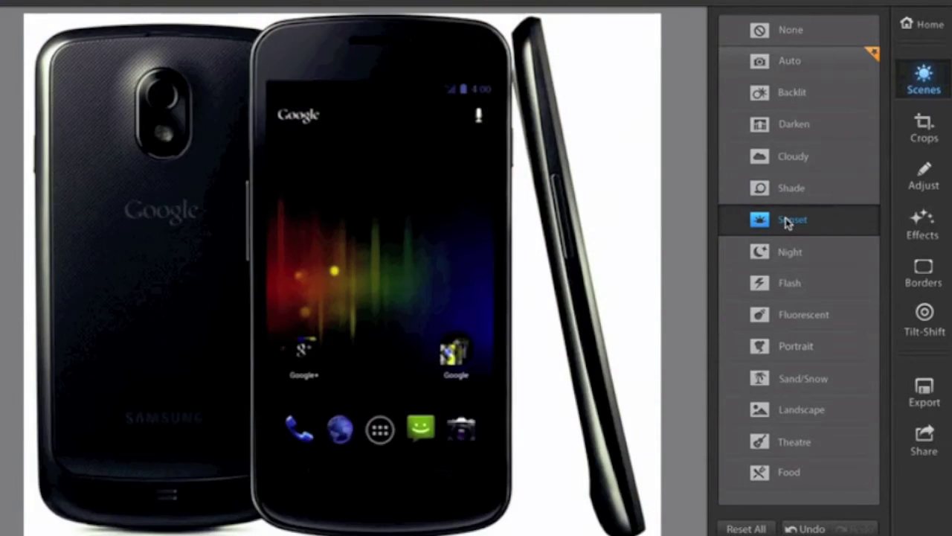
{"action": "left_click", "coordinate": [791, 251]}
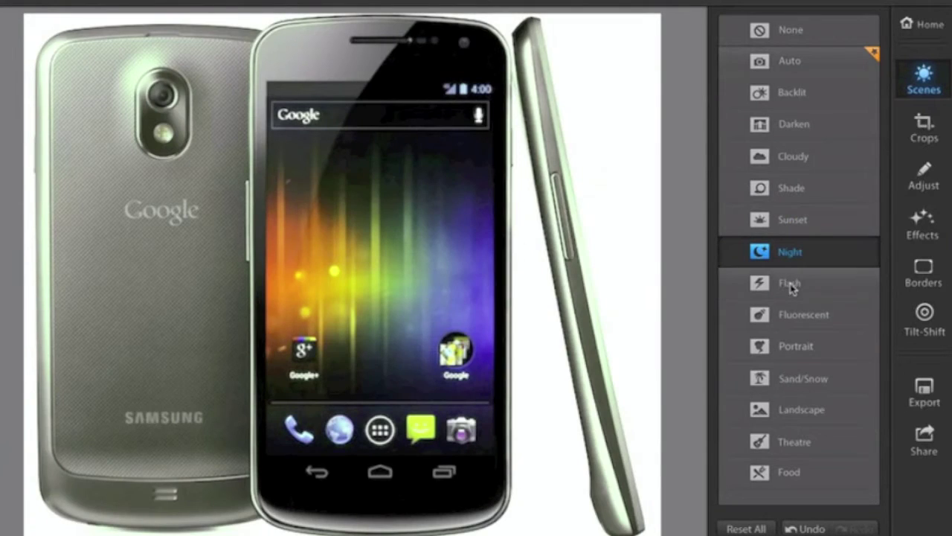
Step: Preview the Flash, Fluorescent, Portrait, Sand/Snow, Landscape, Theatre and Food scenes, then apply Backlit
{"action": "left_click", "coordinate": [791, 286]}
{"action": "left_click", "coordinate": [792, 312]}
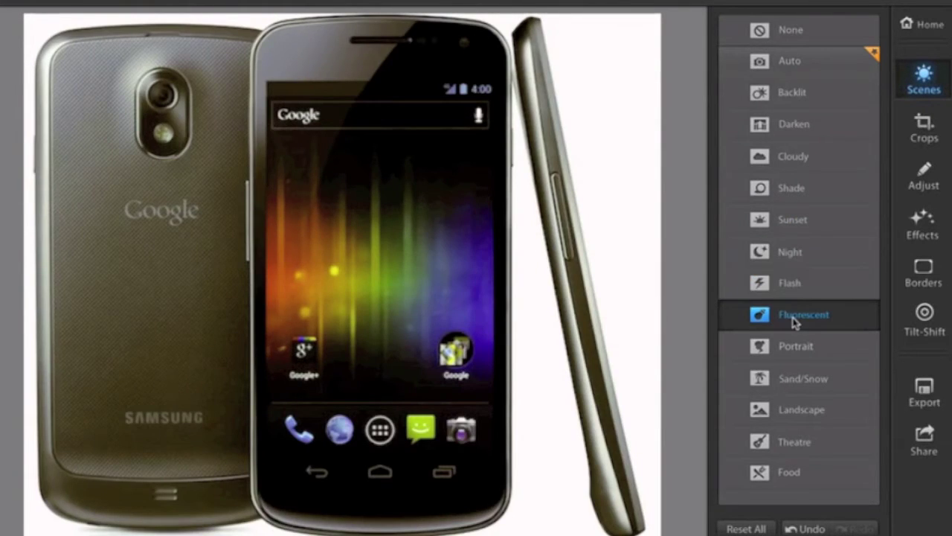
{"action": "left_click", "coordinate": [795, 350]}
{"action": "left_click", "coordinate": [798, 381]}
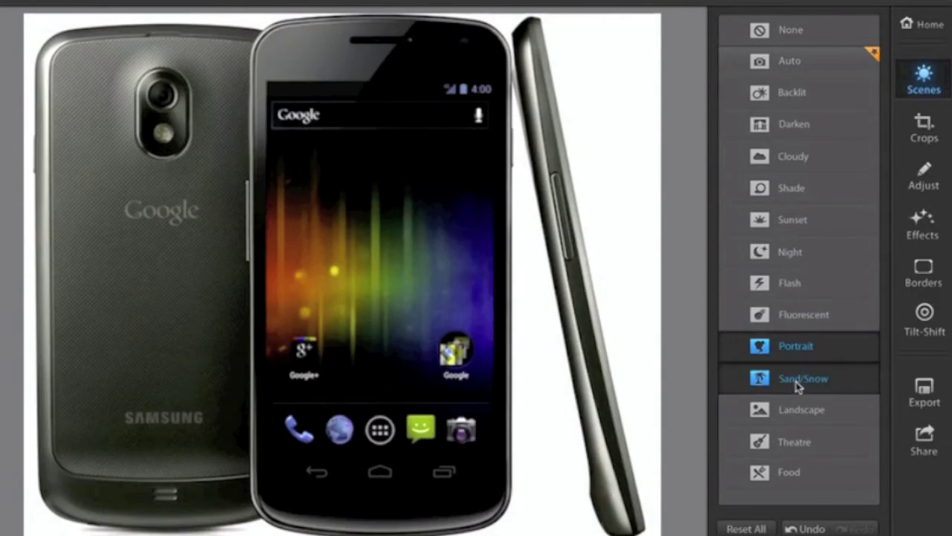
{"action": "left_click", "coordinate": [798, 410]}
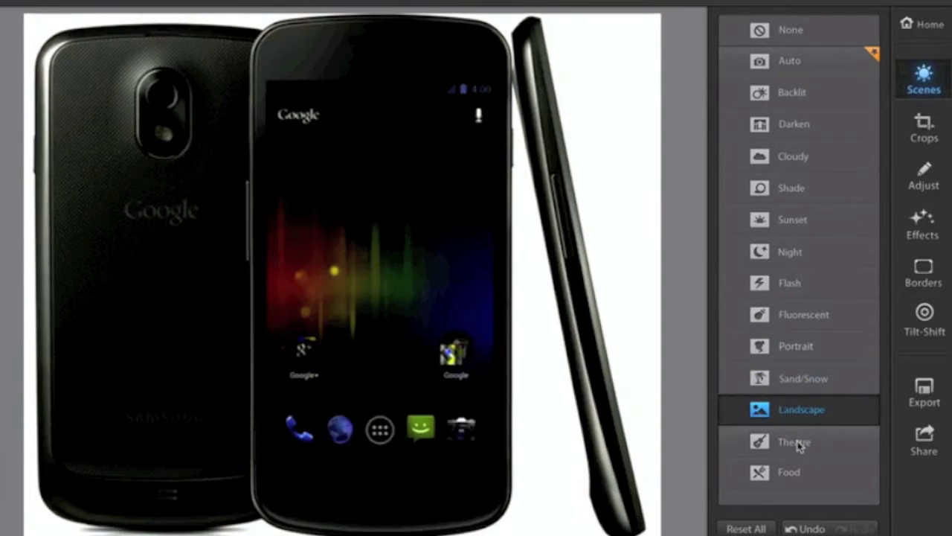
{"action": "left_click", "coordinate": [802, 442]}
{"action": "left_click", "coordinate": [797, 470]}
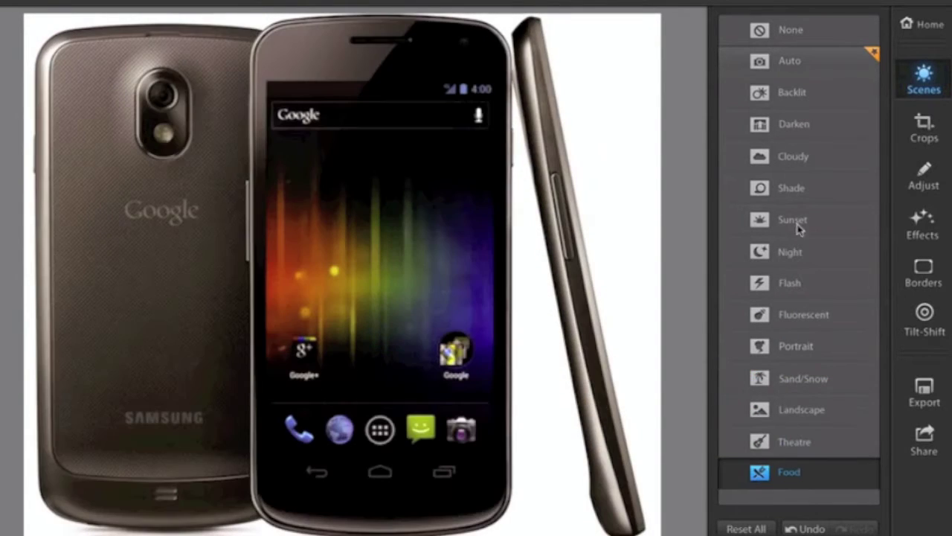
{"action": "left_click", "coordinate": [785, 93]}
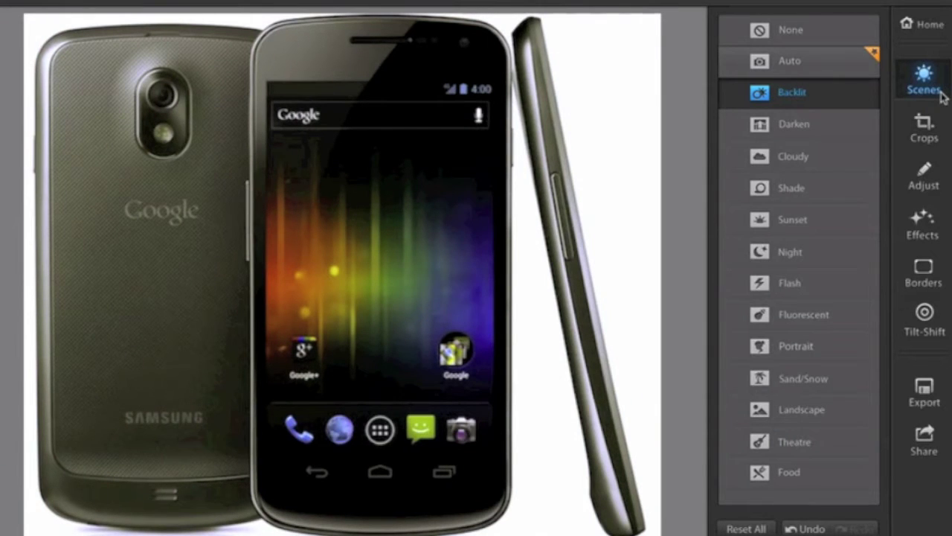
Step: Shrink the crop box from the bottom-right and reposition it over the phones
{"action": "left_click", "coordinate": [923, 134]}
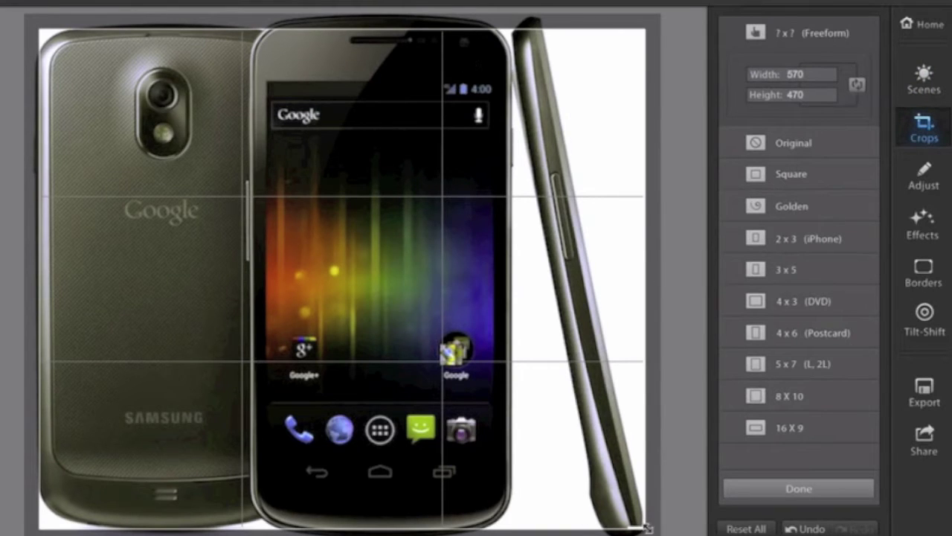
{"action": "mouse_move", "coordinate": [646, 527]}
{"action": "left_mouse_down"}
{"action": "mouse_move", "coordinate": [531, 425]}
{"action": "mouse_move", "coordinate": [666, 527]}
{"action": "mouse_move", "coordinate": [657, 531]}
{"action": "left_mouse_up"}
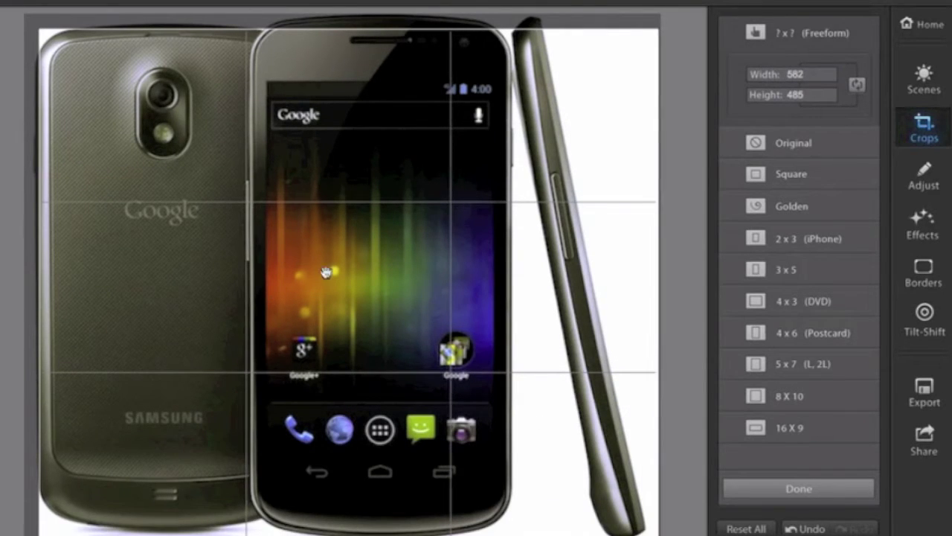
{"action": "left_click_drag", "start_coordinate": [326, 272], "coordinate": [279, 230]}
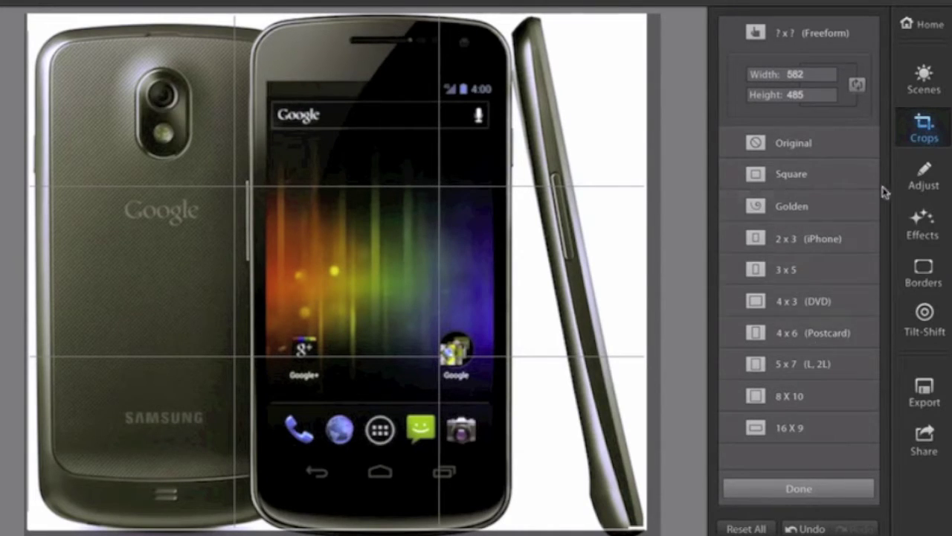
{"action": "left_click", "coordinate": [925, 175]}
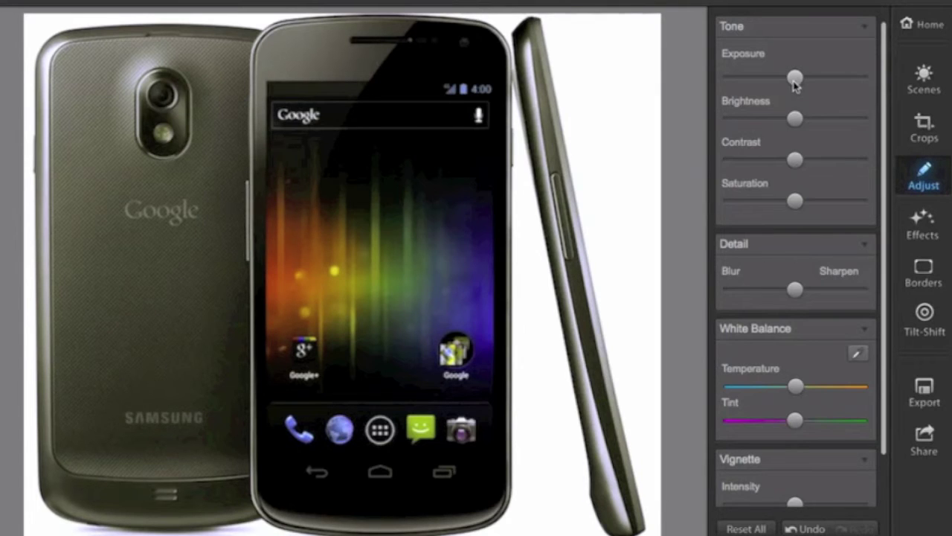
Step: Lower brightness slightly, raise contrast, saturation and sharpness, and shift the white-balance tint toward green
{"action": "left_click_drag", "start_coordinate": [793, 85], "coordinate": [780, 86]}
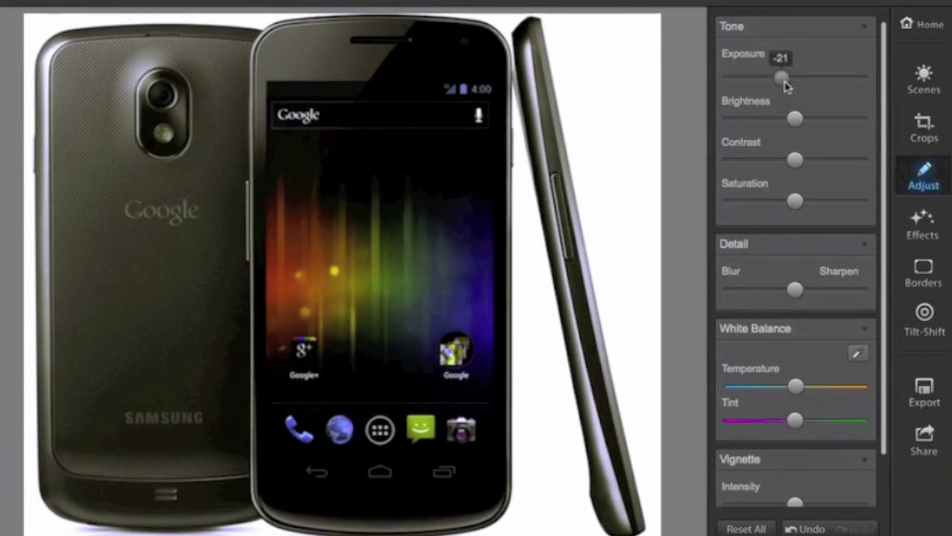
{"action": "left_click_drag", "start_coordinate": [781, 87], "coordinate": [799, 81]}
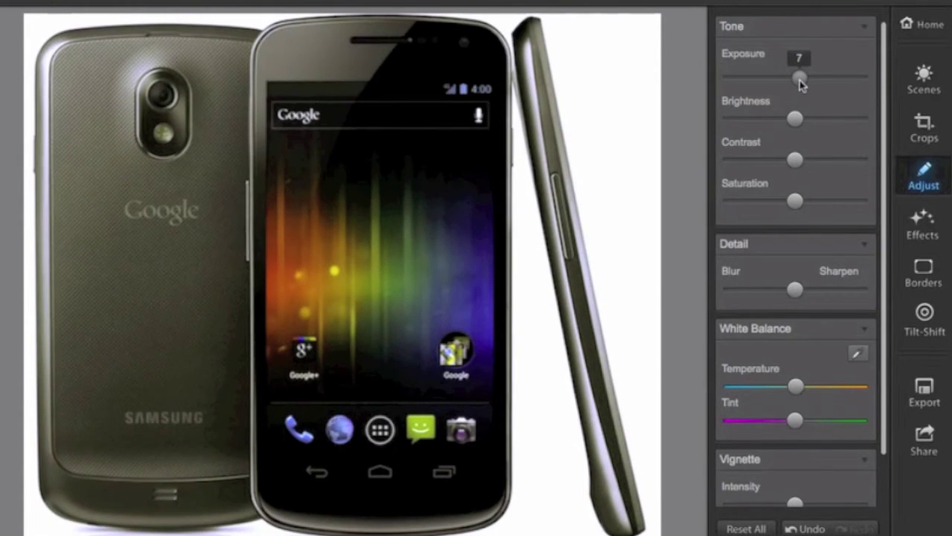
{"action": "left_click_drag", "start_coordinate": [796, 118], "coordinate": [797, 123]}
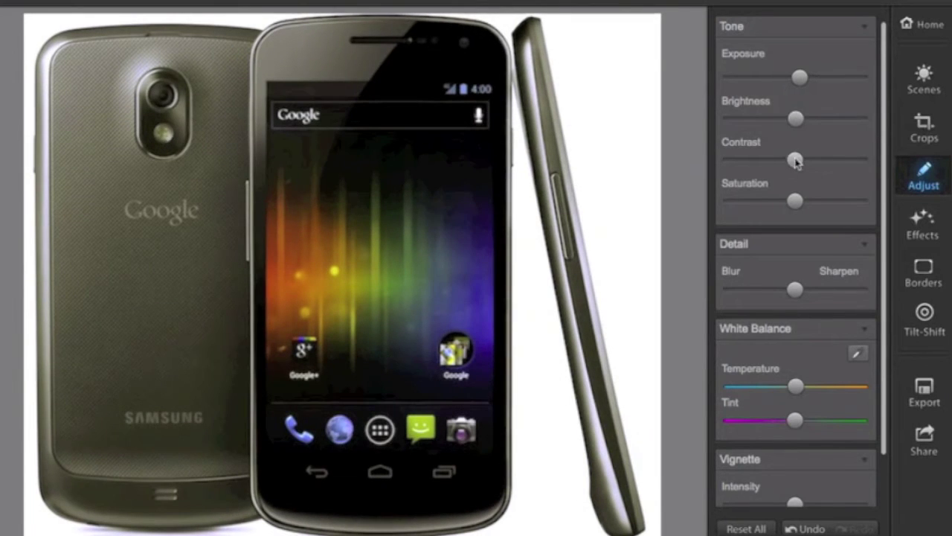
{"action": "mouse_move", "coordinate": [796, 158]}
{"action": "left_mouse_down"}
{"action": "mouse_move", "coordinate": [802, 163]}
{"action": "mouse_move", "coordinate": [789, 165]}
{"action": "left_mouse_up"}
{"action": "left_click_drag", "start_coordinate": [795, 200], "coordinate": [833, 209]}
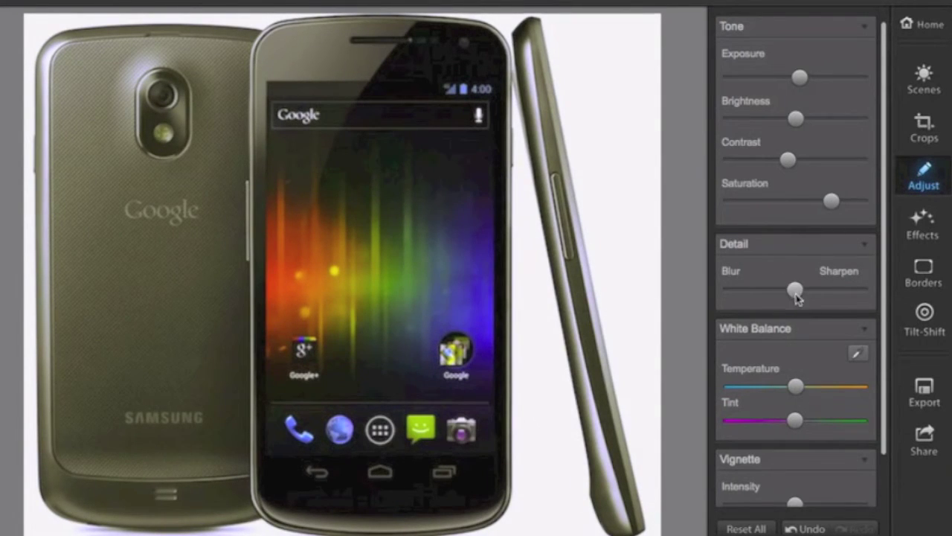
{"action": "mouse_move", "coordinate": [795, 289]}
{"action": "left_mouse_down"}
{"action": "mouse_move", "coordinate": [834, 292]}
{"action": "mouse_move", "coordinate": [814, 292]}
{"action": "left_mouse_up"}
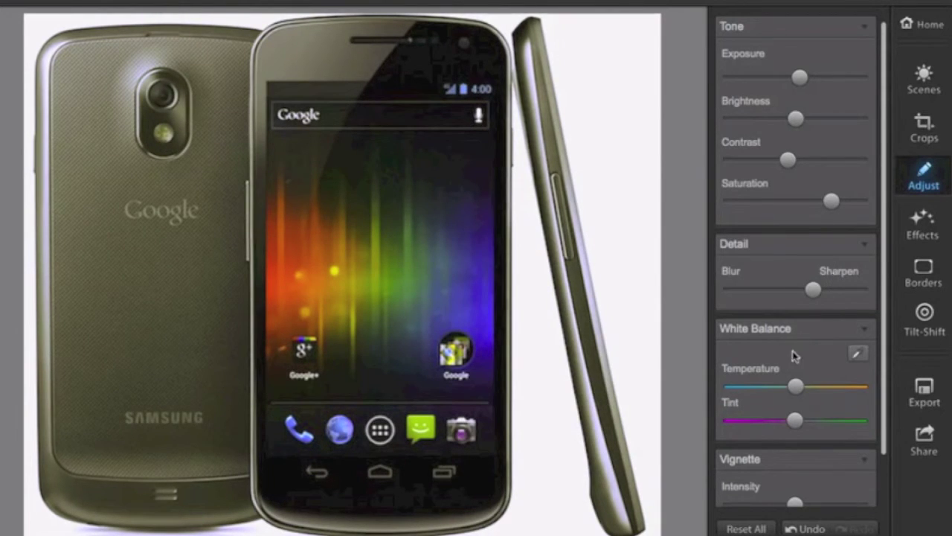
{"action": "mouse_move", "coordinate": [794, 387]}
{"action": "left_mouse_down"}
{"action": "mouse_move", "coordinate": [860, 389]}
{"action": "mouse_move", "coordinate": [733, 393]}
{"action": "mouse_move", "coordinate": [799, 394]}
{"action": "mouse_move", "coordinate": [818, 423]}
{"action": "mouse_move", "coordinate": [808, 433]}
{"action": "mouse_move", "coordinate": [866, 420]}
{"action": "mouse_move", "coordinate": [830, 439]}
{"action": "mouse_move", "coordinate": [811, 433]}
{"action": "left_mouse_up"}
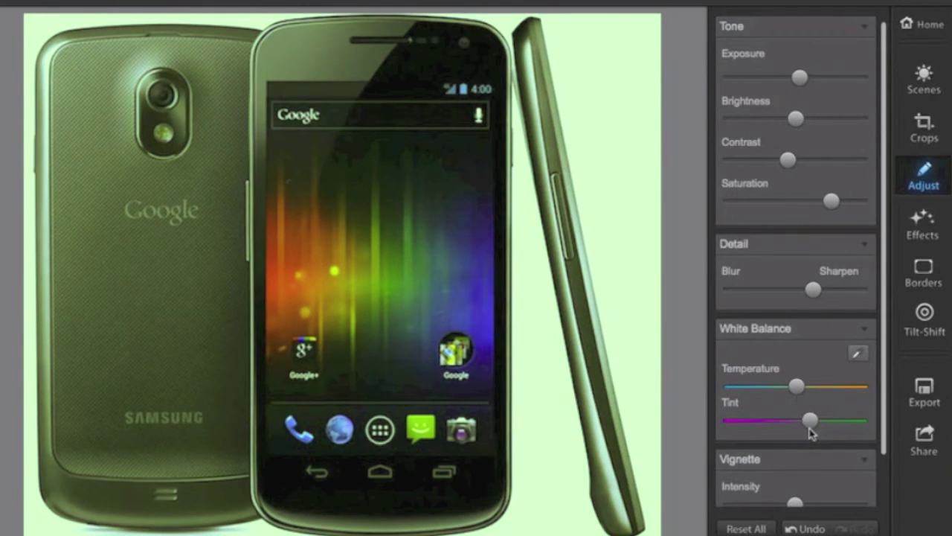
Step: Apply the Precious Time effect after trying Pittsburgh and Bright Spot
{"action": "left_click", "coordinate": [922, 226]}
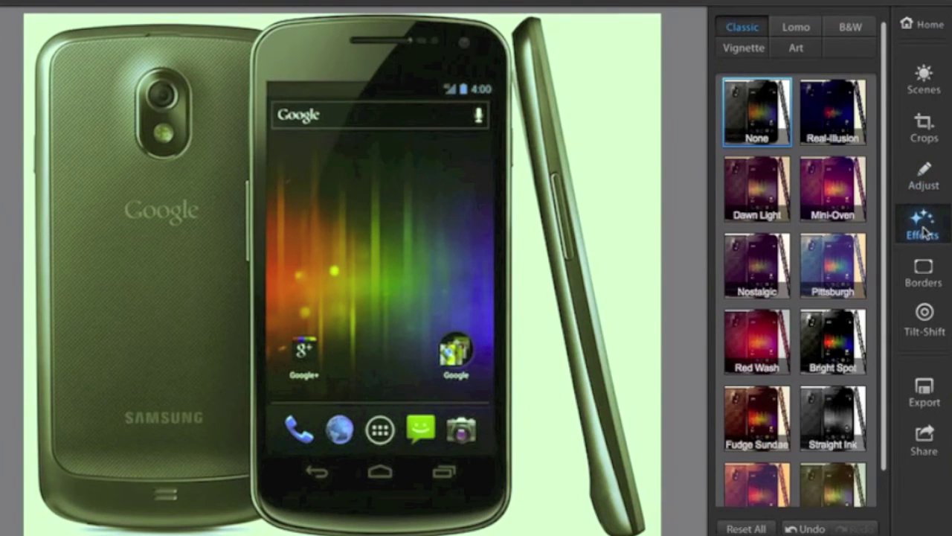
{"action": "scroll", "coordinate": [793, 234], "scroll_direction": "down", "scroll_amount": 1}
{"action": "scroll", "coordinate": [818, 245], "scroll_direction": "up", "scroll_amount": 2}
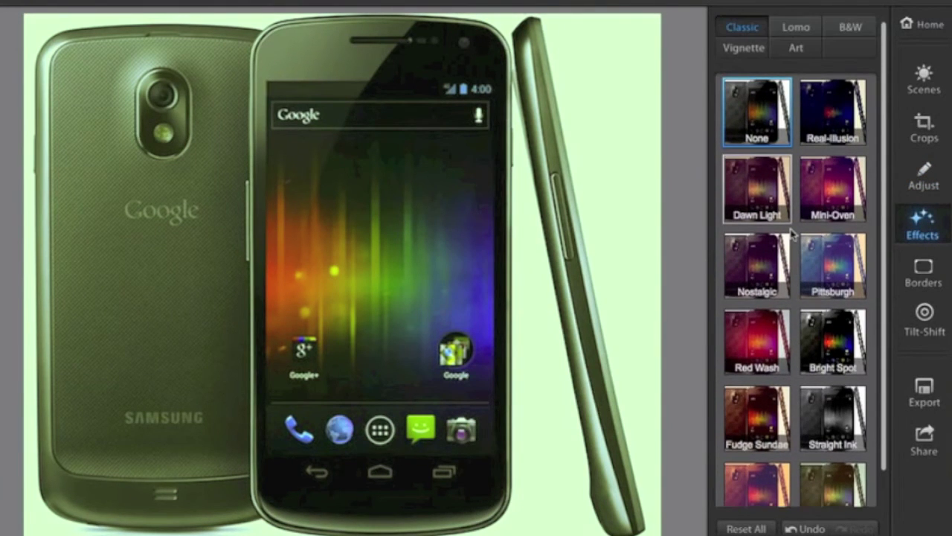
{"action": "scroll", "coordinate": [801, 291], "scroll_direction": "down", "scroll_amount": 1}
{"action": "scroll", "coordinate": [801, 288], "scroll_direction": "up", "scroll_amount": 1}
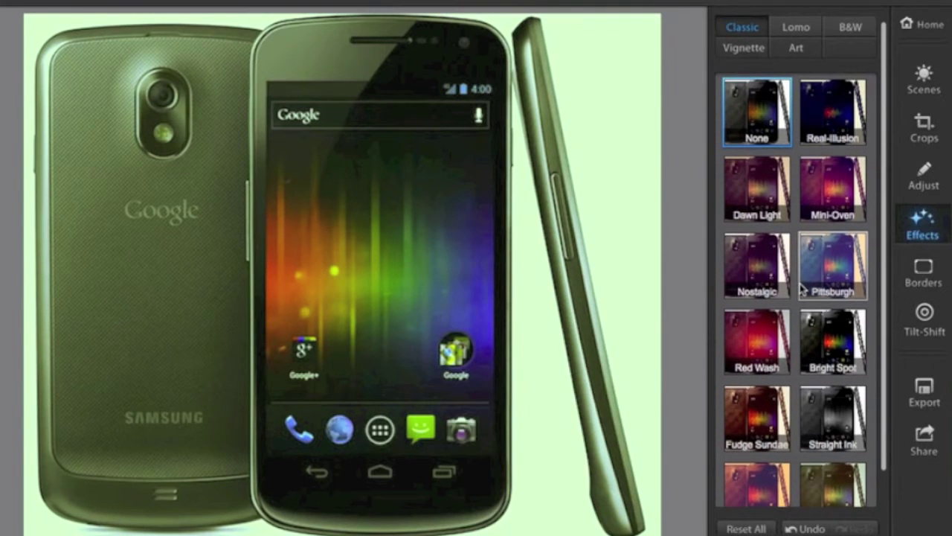
{"action": "left_click", "coordinate": [832, 274]}
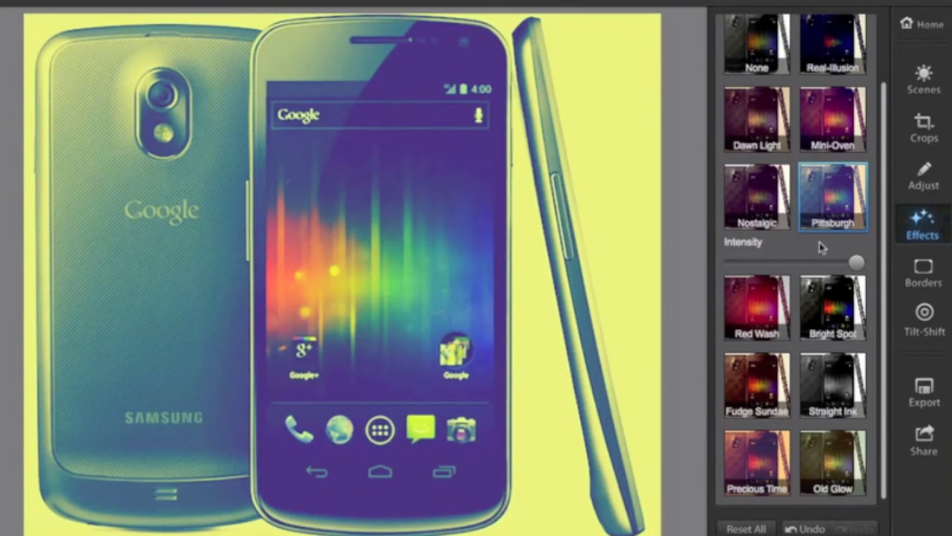
{"action": "left_click", "coordinate": [826, 322]}
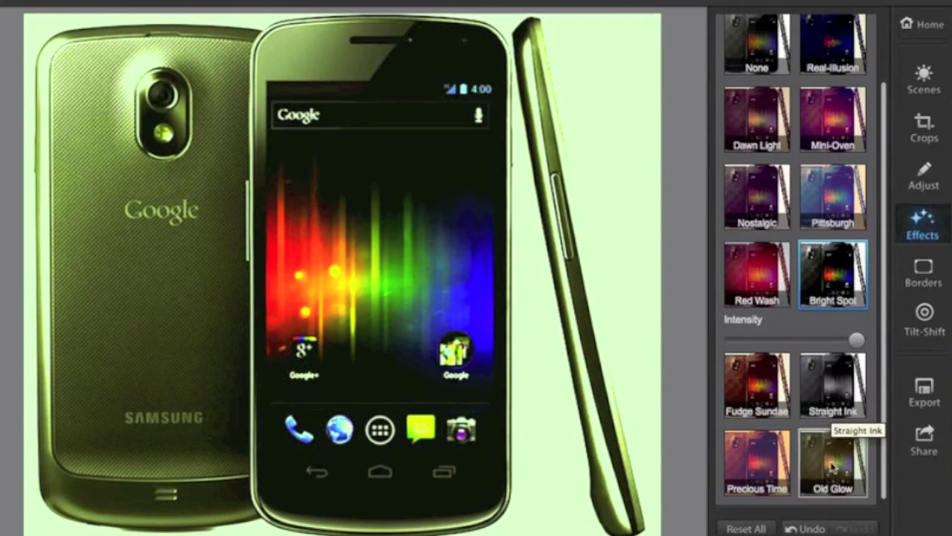
{"action": "left_click", "coordinate": [747, 468]}
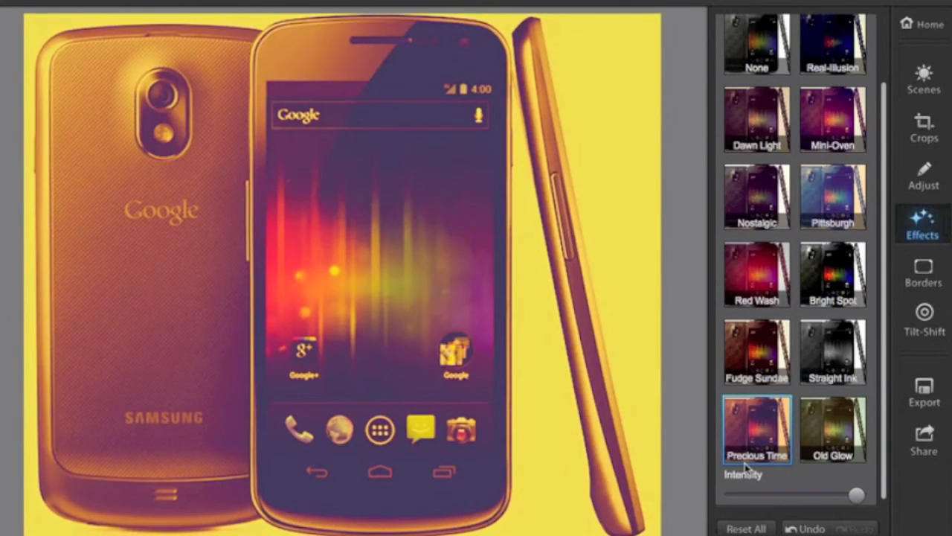
{"action": "left_click", "coordinate": [923, 272]}
Step: Frame the photo with the Wooden border after briefly trying the Blue J. border
{"action": "left_click", "coordinate": [843, 313]}
{"action": "scroll", "coordinate": [826, 319], "scroll_direction": "down", "scroll_amount": 3}
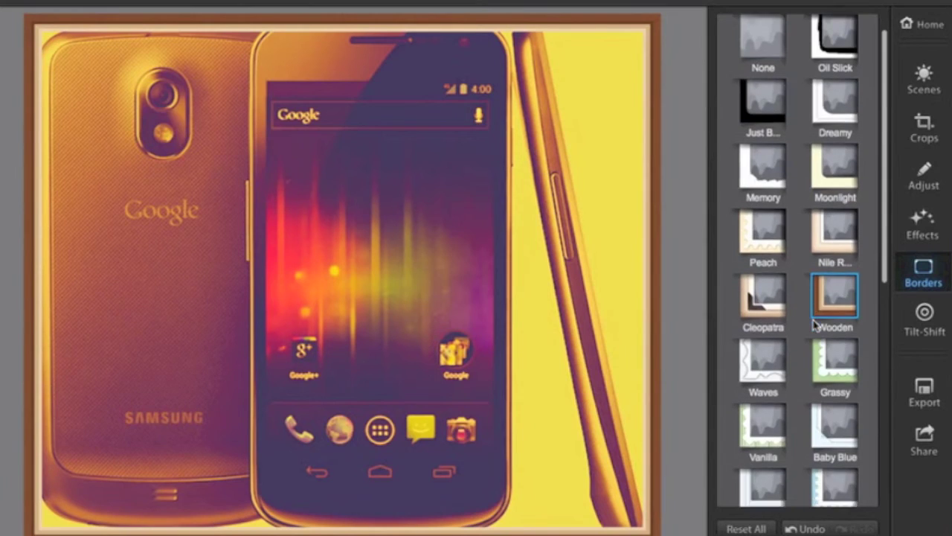
{"action": "scroll", "coordinate": [815, 318], "scroll_direction": "down", "scroll_amount": 2}
{"action": "left_click", "coordinate": [765, 305]}
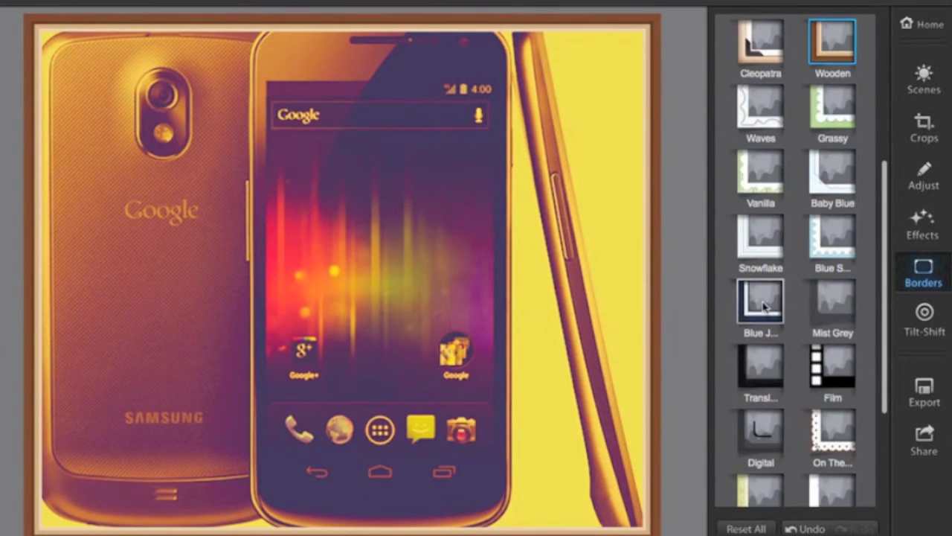
{"action": "left_click", "coordinate": [836, 50]}
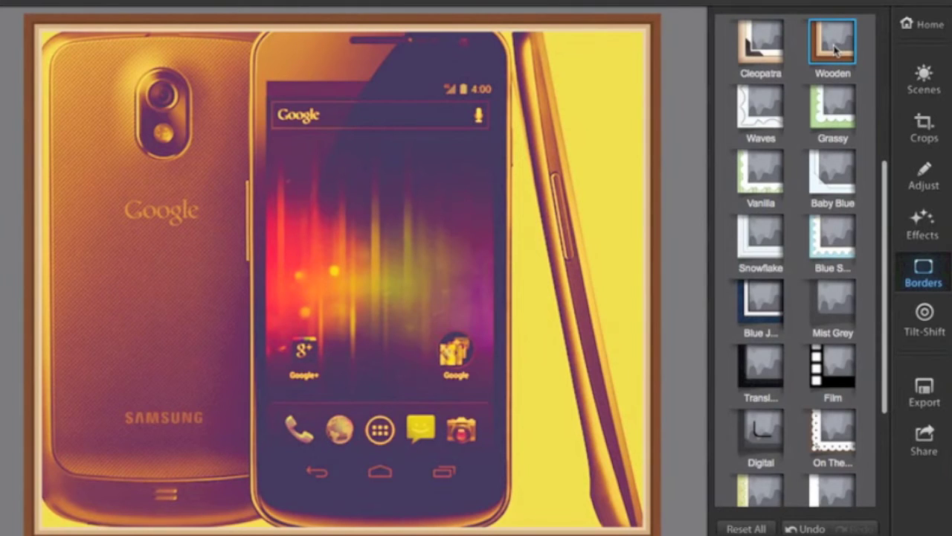
{"action": "left_click", "coordinate": [925, 313]}
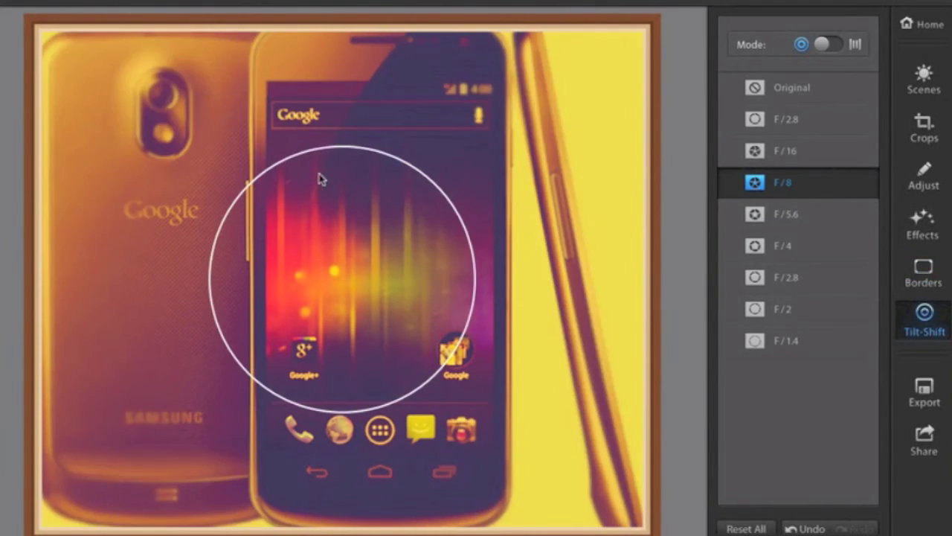
Step: Enlarge the F/8 circular tilt-shift focus area so the phone screen stays sharp
{"action": "mouse_move", "coordinate": [343, 276]}
{"action": "left_click_drag", "start_coordinate": [404, 154], "coordinate": [381, 159]}
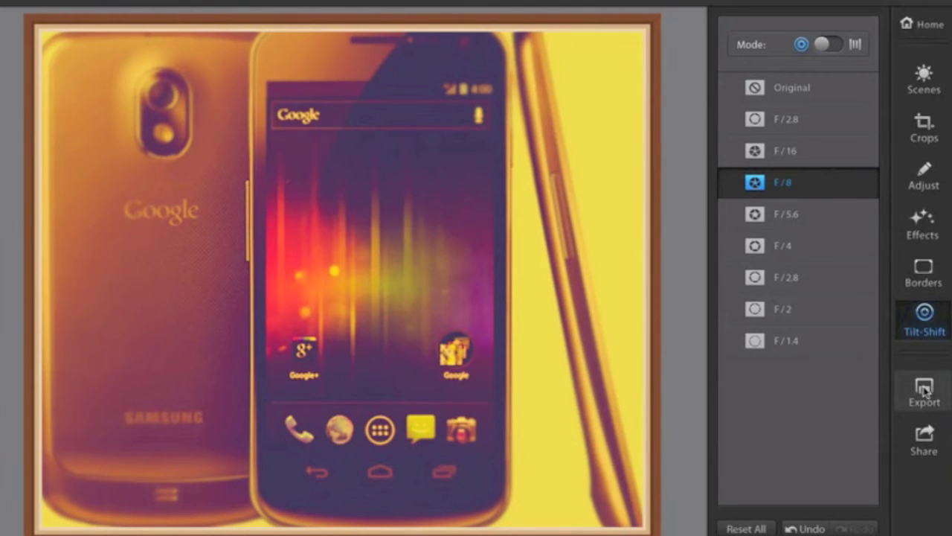
{"action": "left_click", "coordinate": [922, 391]}
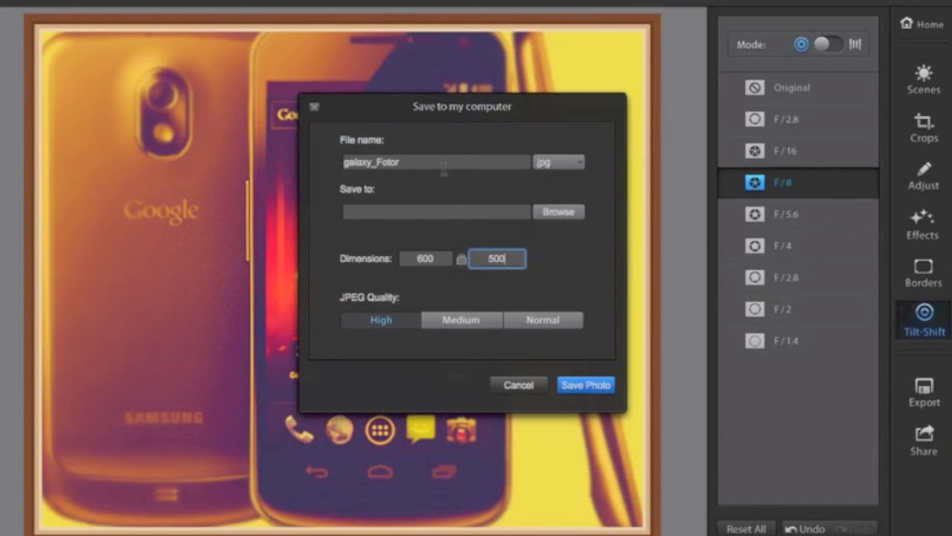
{"action": "left_click", "coordinate": [518, 385]}
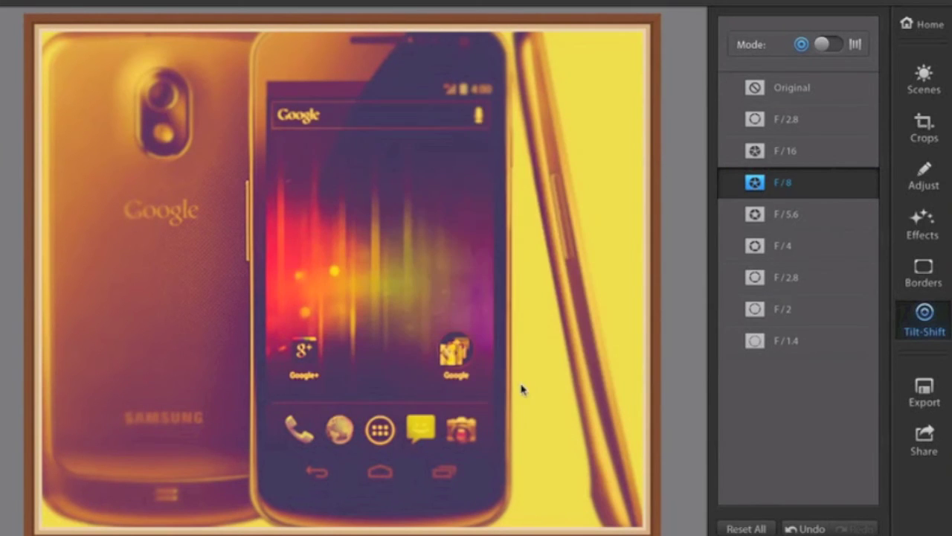